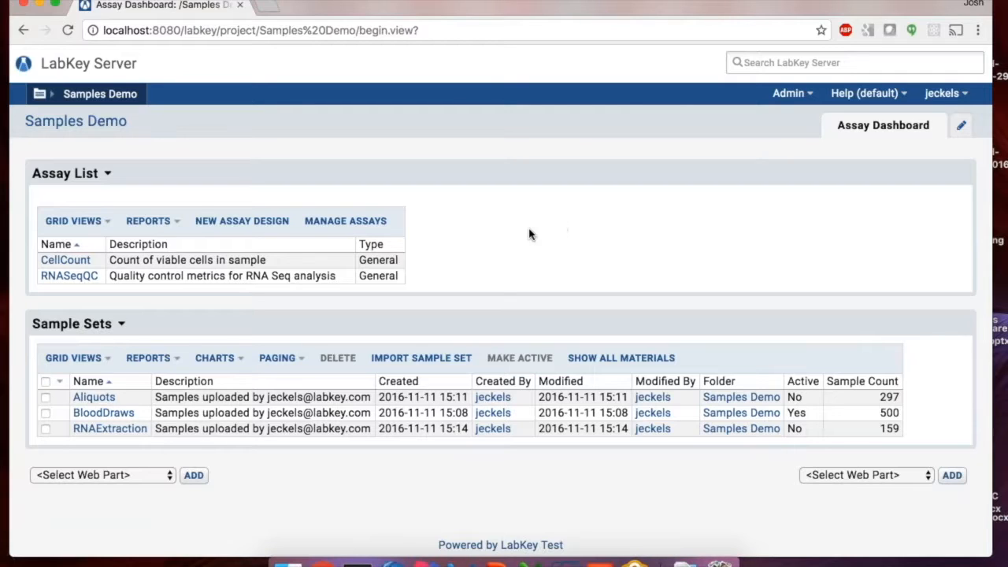
Review the contents of the BloodDraws, Aliquots and RNAExtraction sample sets, returning to the Samples Demo dashboard after each
{"action": "left_click", "coordinate": [130, 413]}
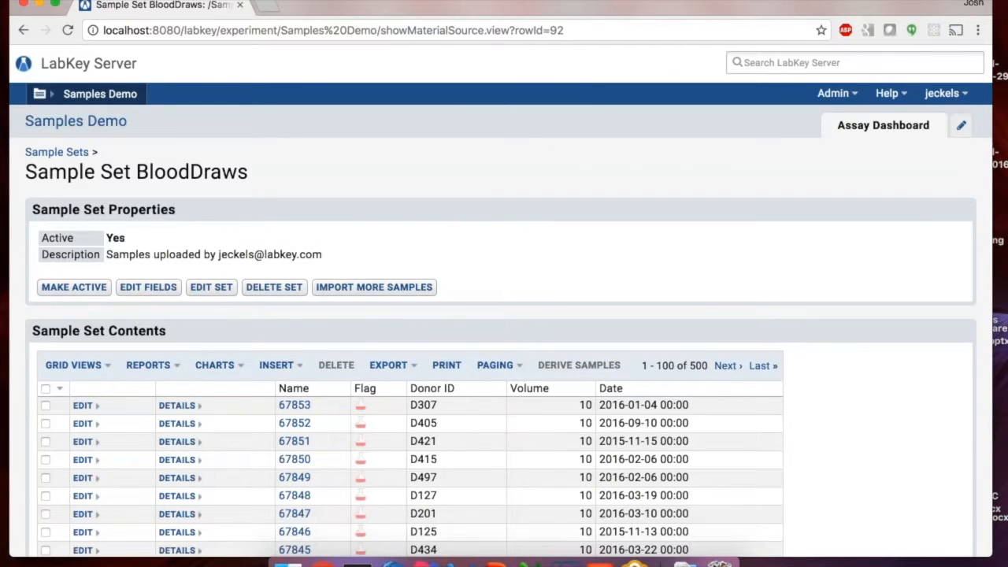
{"action": "left_click", "coordinate": [24, 30]}
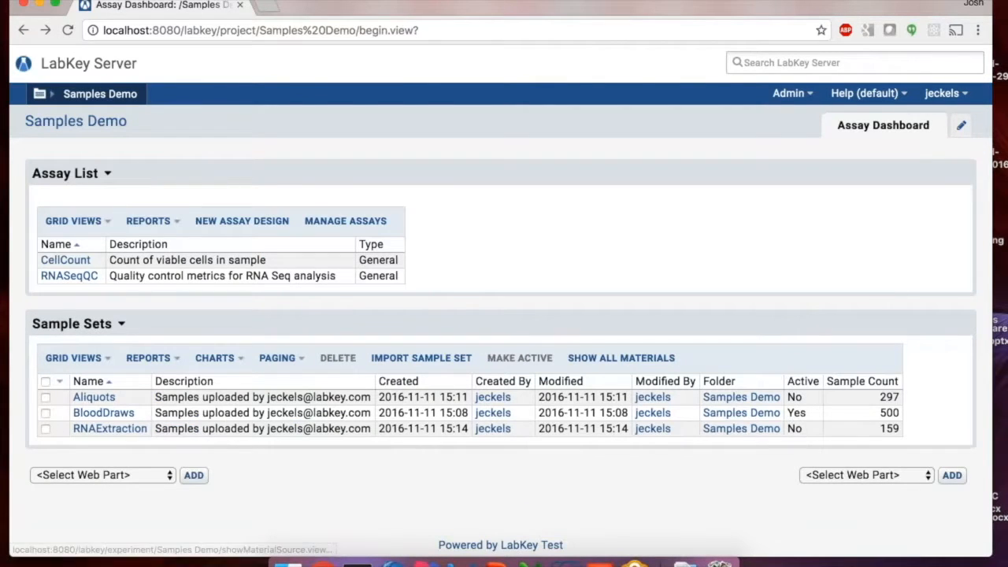
{"action": "left_click", "coordinate": [104, 400]}
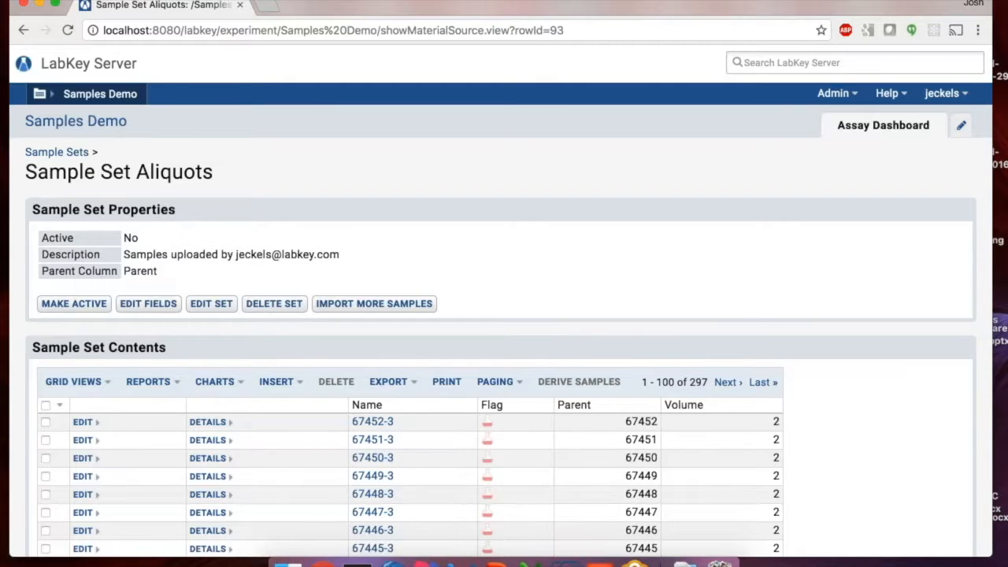
{"action": "left_click", "coordinate": [23, 30]}
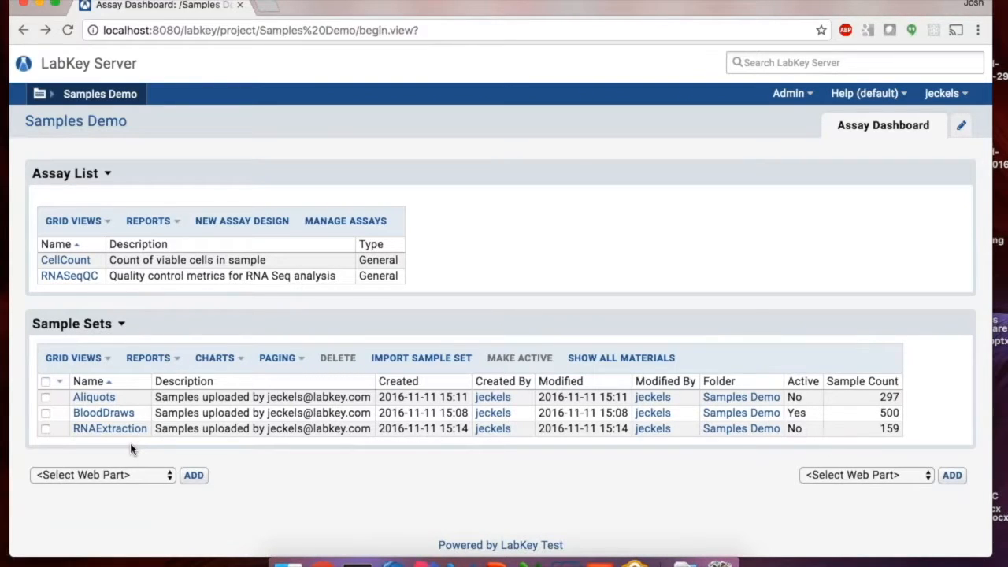
{"action": "left_click", "coordinate": [110, 429]}
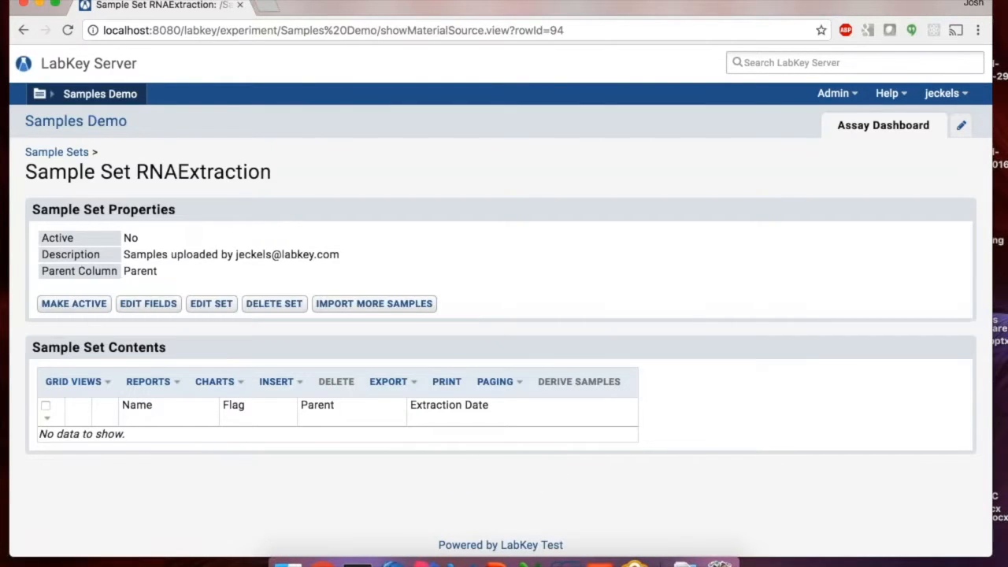
{"action": "left_click", "coordinate": [23, 31]}
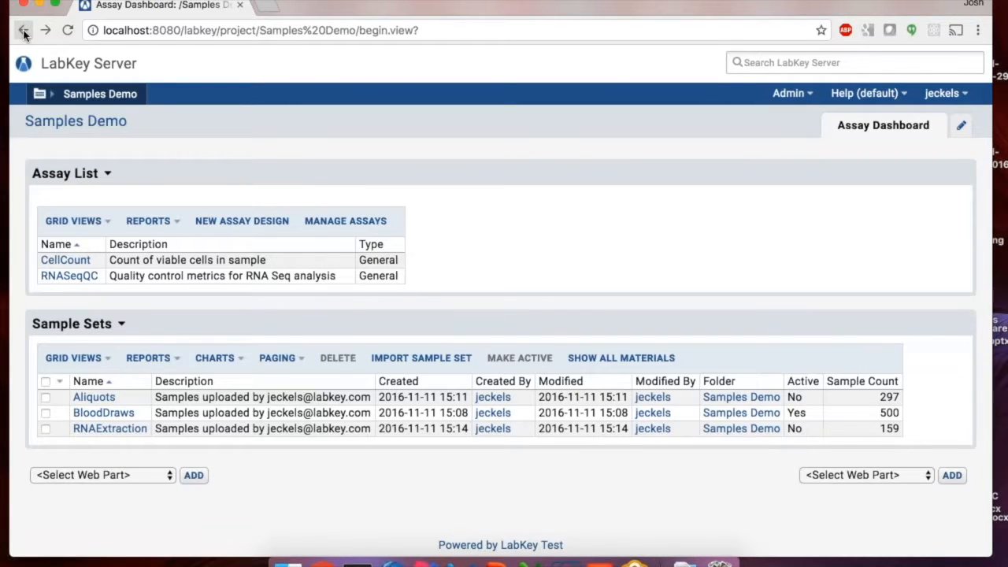
Go to the SARS subfolder of Samples Demo and open the runs of its CellCount assay
{"action": "left_click", "coordinate": [100, 94]}
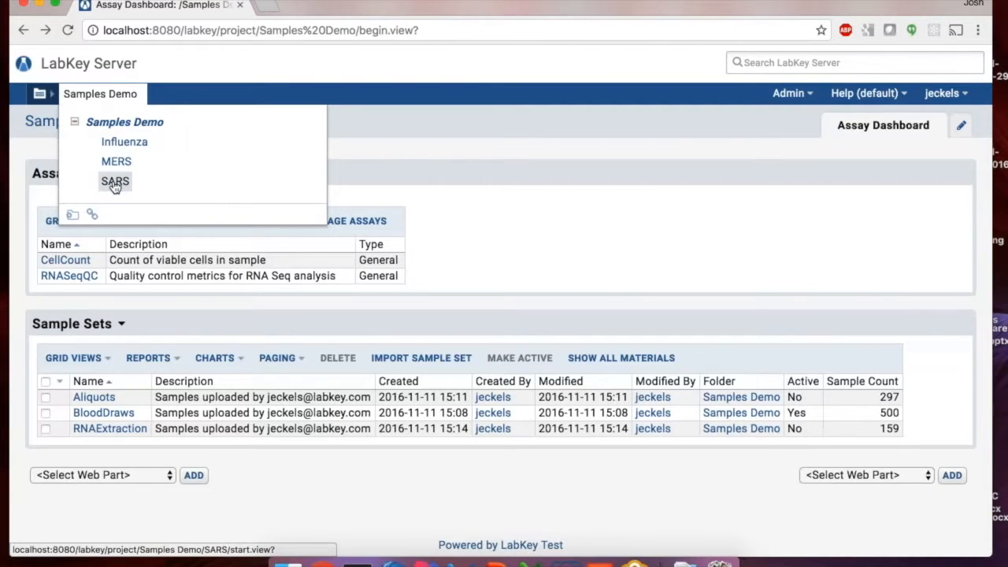
{"action": "left_click", "coordinate": [115, 182]}
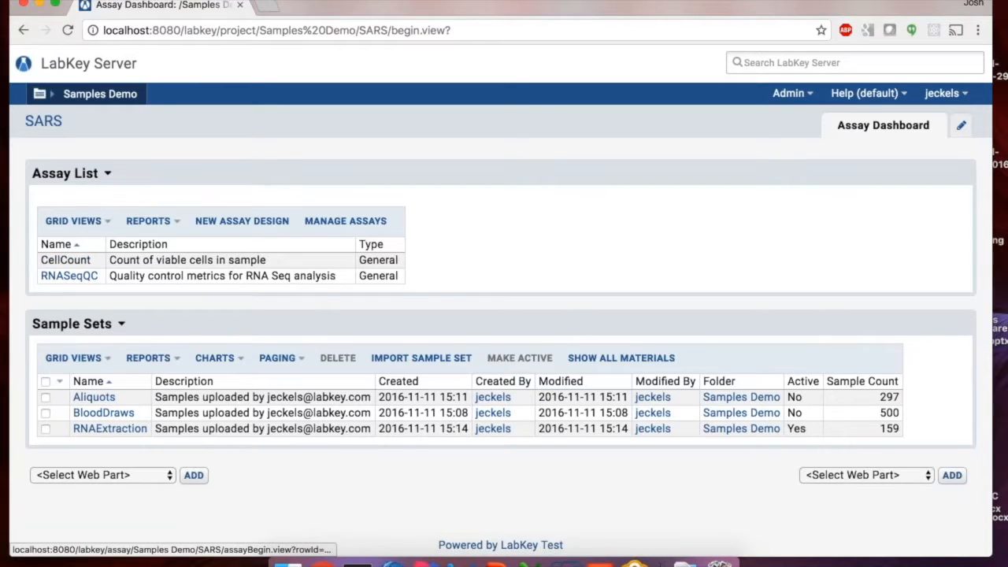
{"action": "left_click", "coordinate": [65, 260]}
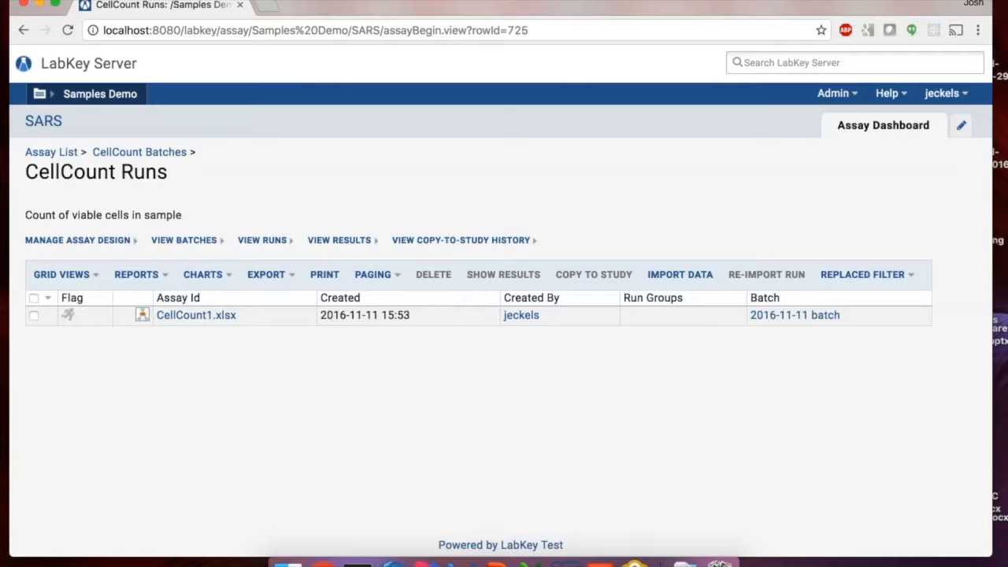
Import the data file CellCount2 from the SampleDemo folder as a new CellCount run and save it
{"action": "left_click", "coordinate": [679, 274]}
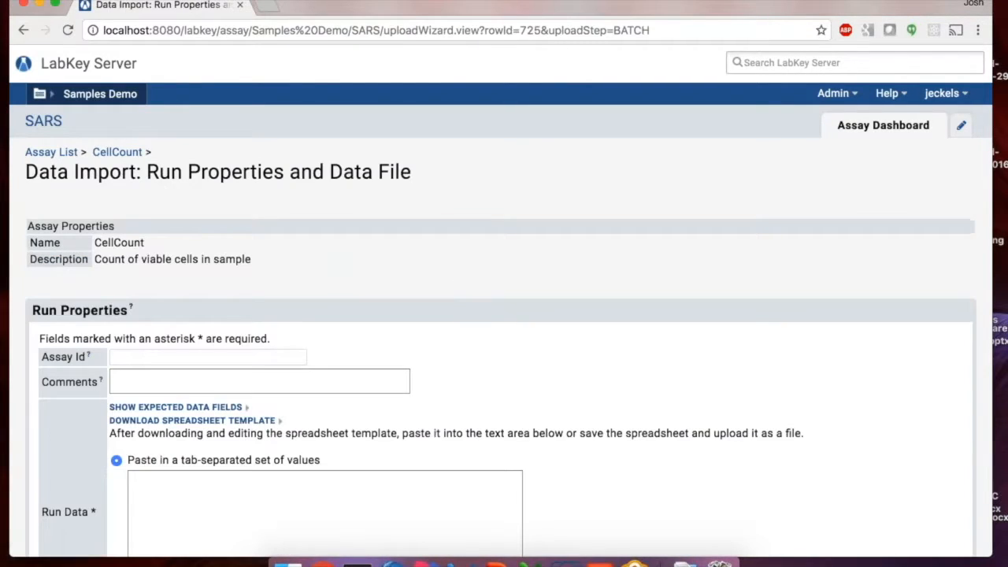
{"action": "scroll", "coordinate": [503, 300], "scroll_direction": "down", "scroll_amount": 3}
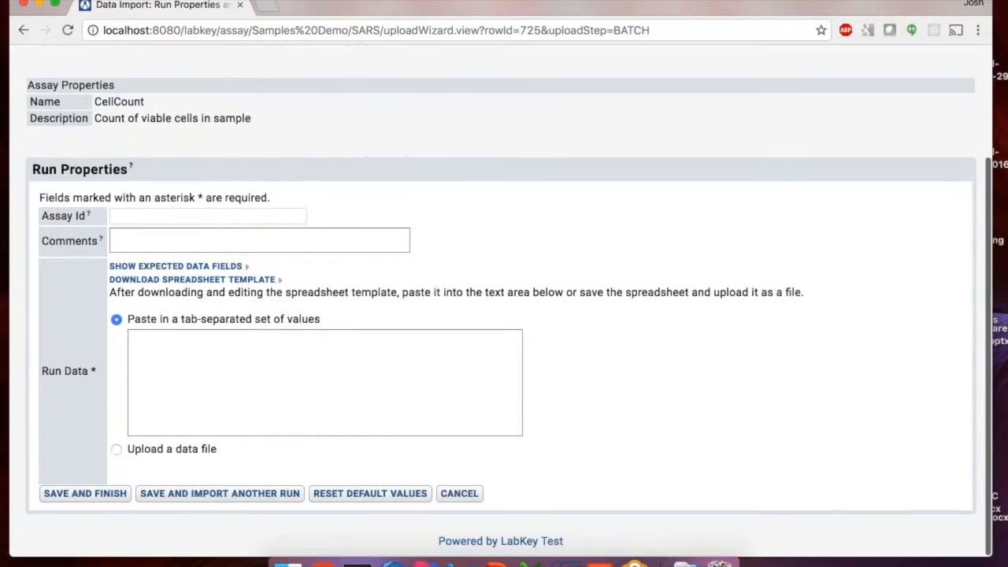
{"action": "left_click", "coordinate": [117, 453]}
{"action": "left_click", "coordinate": [150, 472]}
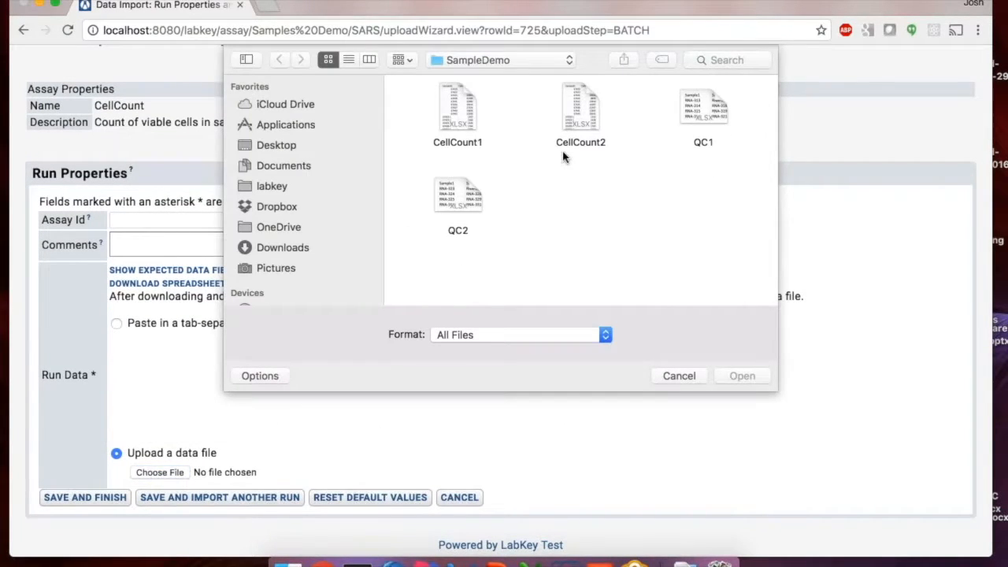
{"action": "left_click", "coordinate": [586, 113]}
{"action": "double_click", "coordinate": [586, 113]}
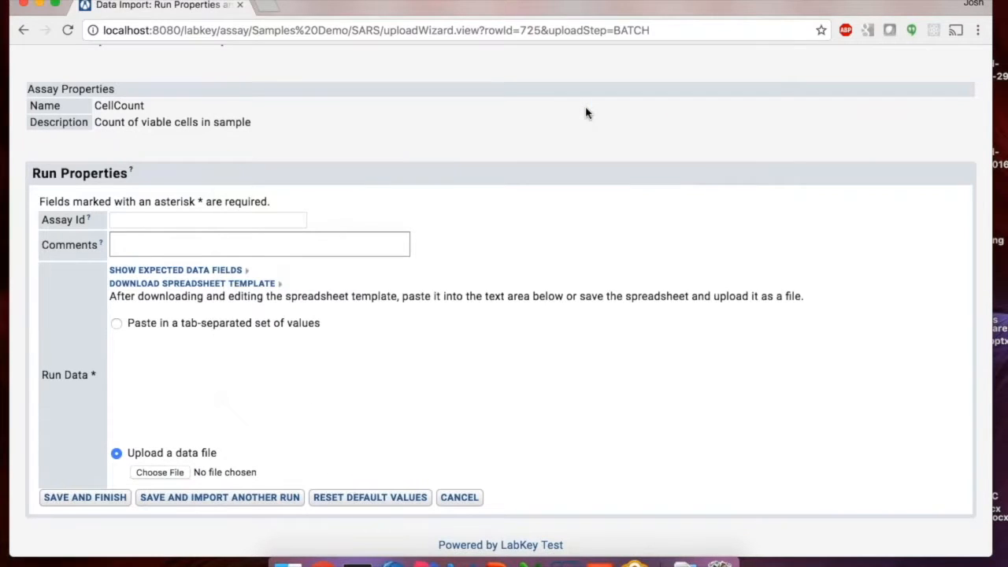
{"action": "left_click", "coordinate": [82, 510]}
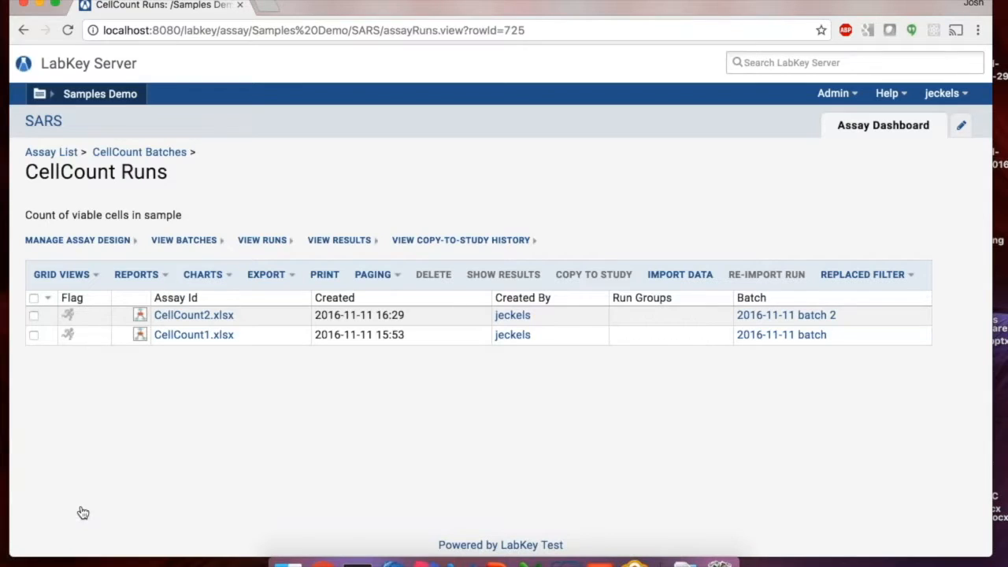
View the results of the CellCount2.xlsx run, inspect the lineage of sample 67420-1, and return to the results
{"action": "left_click", "coordinate": [205, 319]}
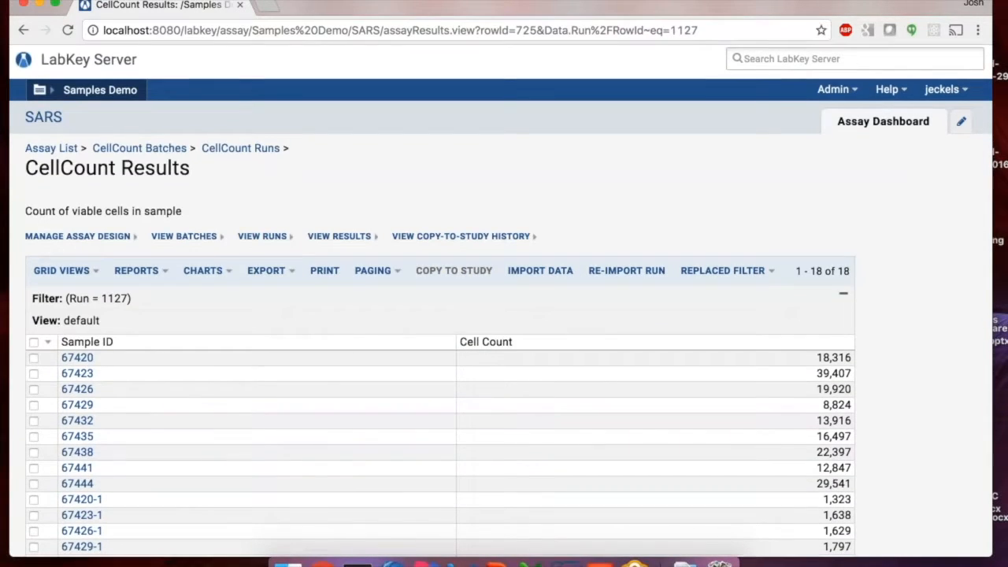
{"action": "scroll", "coordinate": [504, 315], "scroll_direction": "down", "scroll_amount": 2}
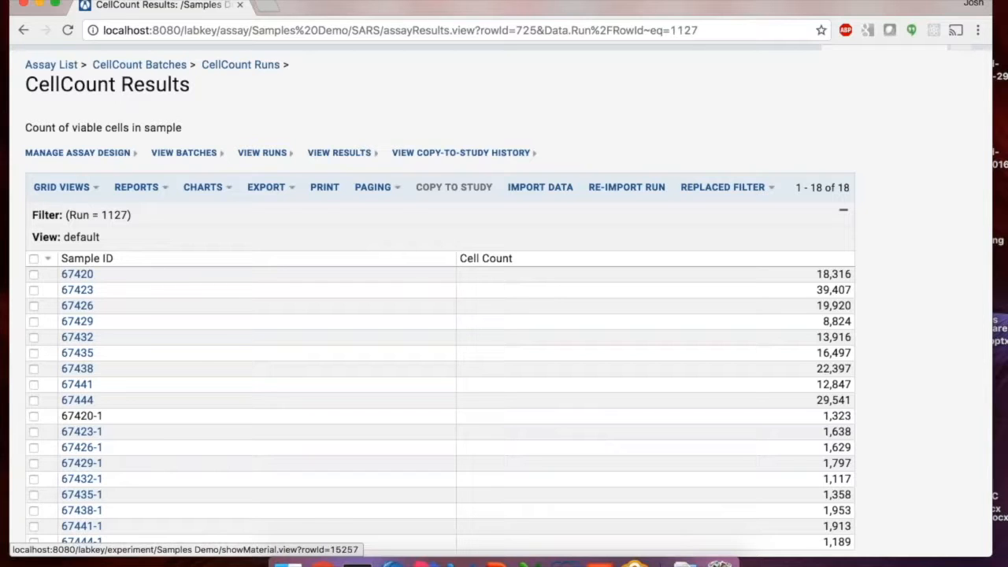
{"action": "left_click", "coordinate": [81, 415]}
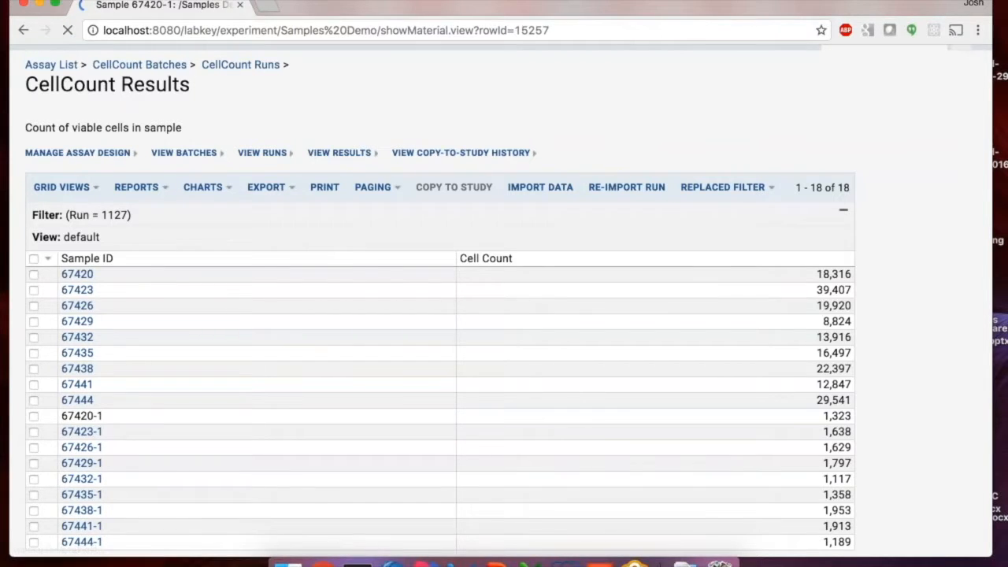
{"action": "scroll", "coordinate": [501, 303], "scroll_direction": "down", "scroll_amount": 1}
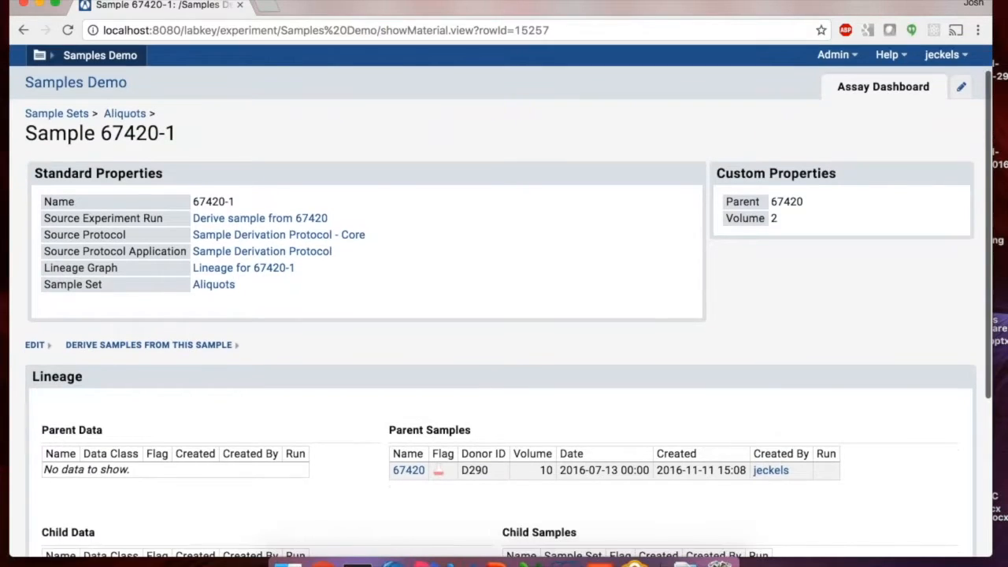
{"action": "scroll", "coordinate": [413, 425], "scroll_direction": "down", "scroll_amount": 1}
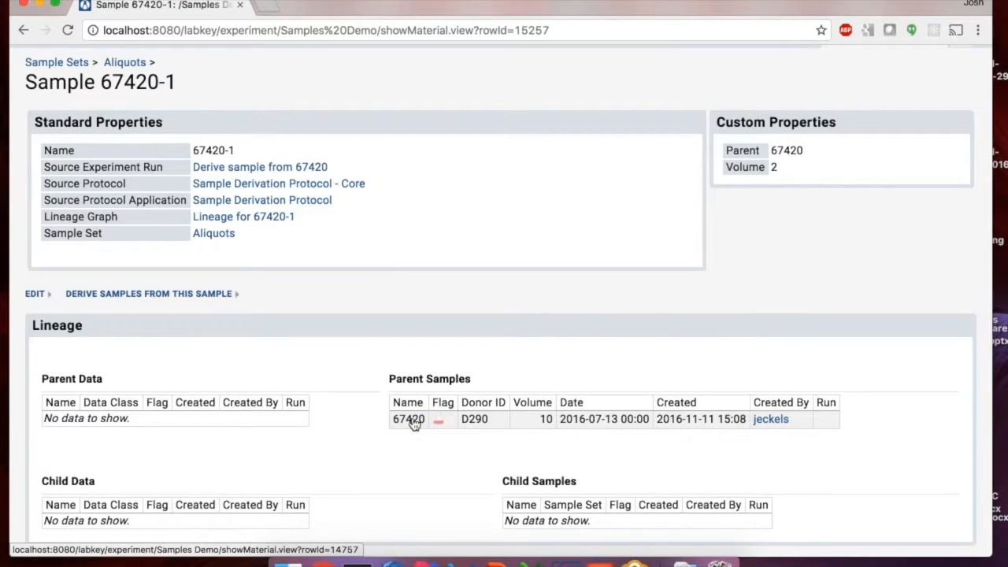
{"action": "scroll", "coordinate": [413, 424], "scroll_direction": "left", "scroll_amount": 5}
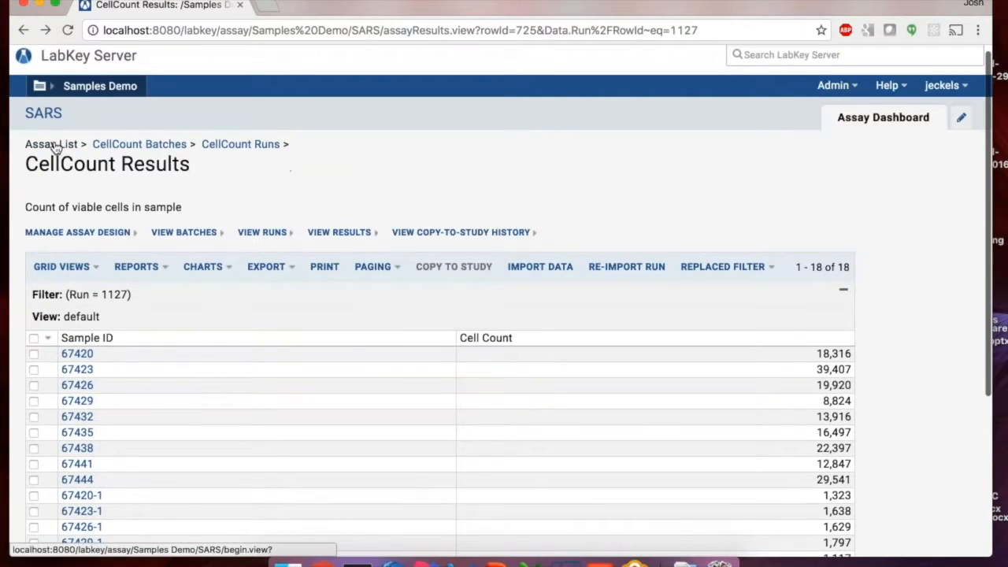
Import the data file QC2 from the SampleDemo folder as a new run of the RNASeqQC assay and save it
{"action": "left_click", "coordinate": [51, 143]}
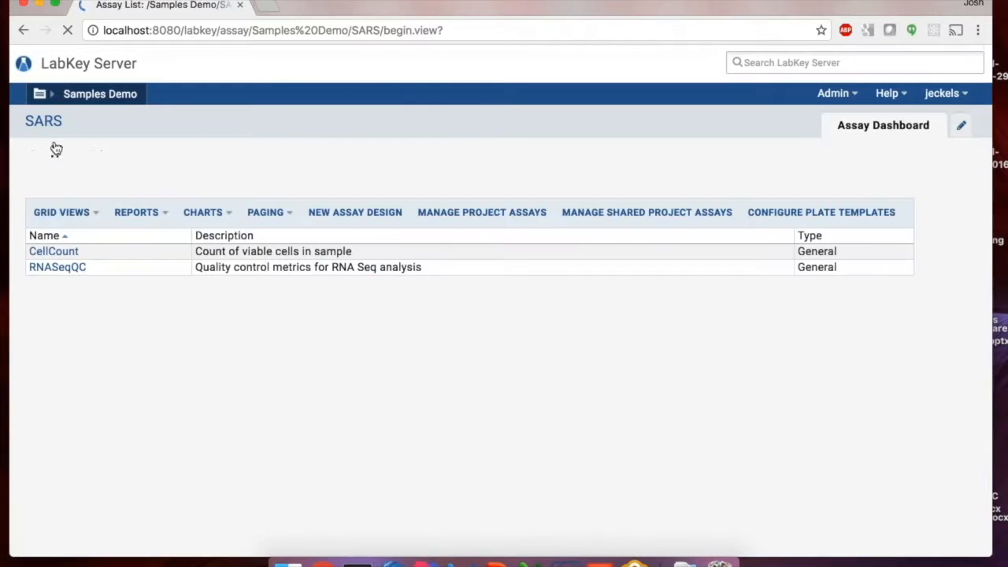
{"action": "left_click", "coordinate": [59, 272]}
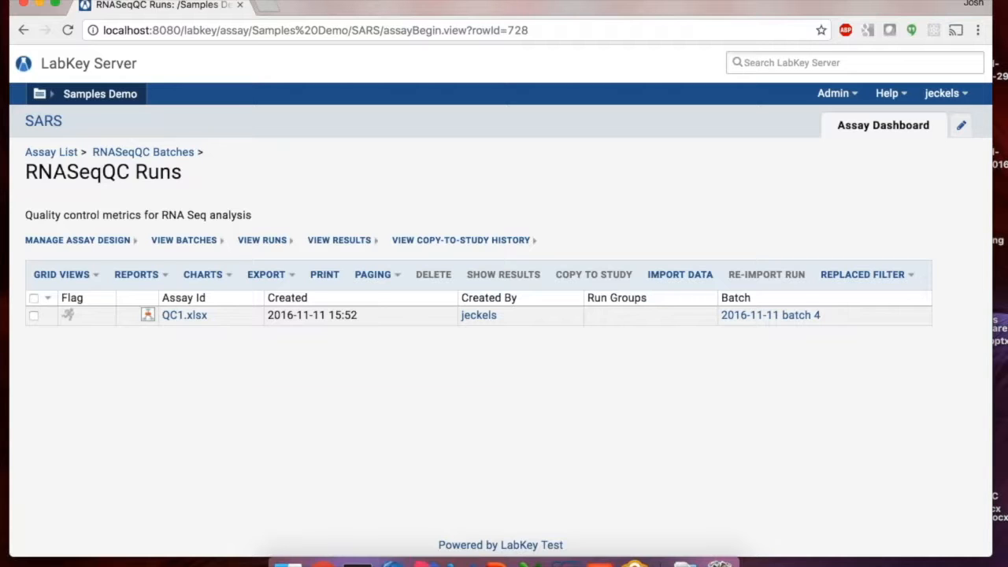
{"action": "left_click", "coordinate": [680, 274]}
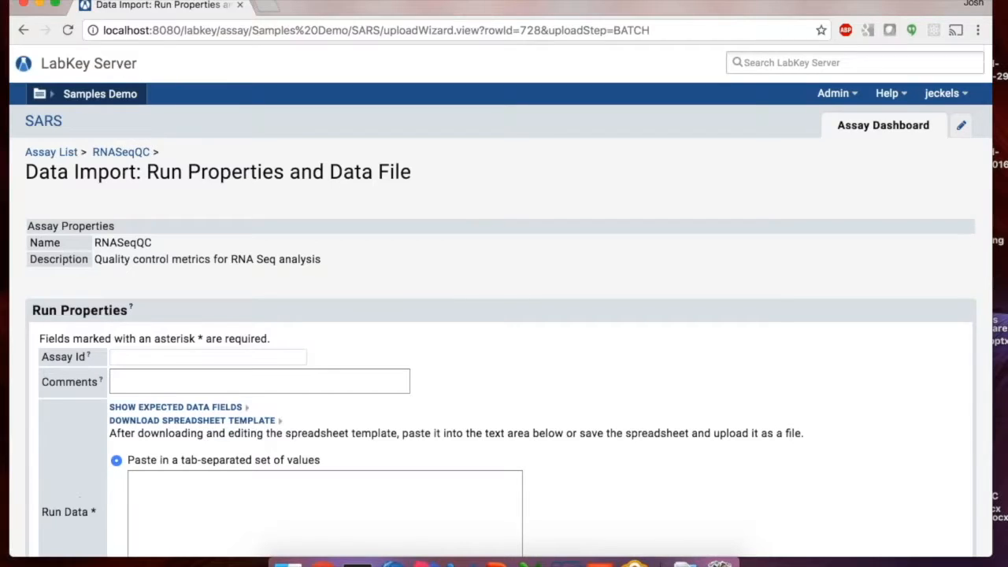
{"action": "scroll", "coordinate": [504, 315], "scroll_direction": "down", "scroll_amount": 3}
{"action": "scroll", "coordinate": [503, 315], "scroll_direction": "down", "scroll_amount": 1}
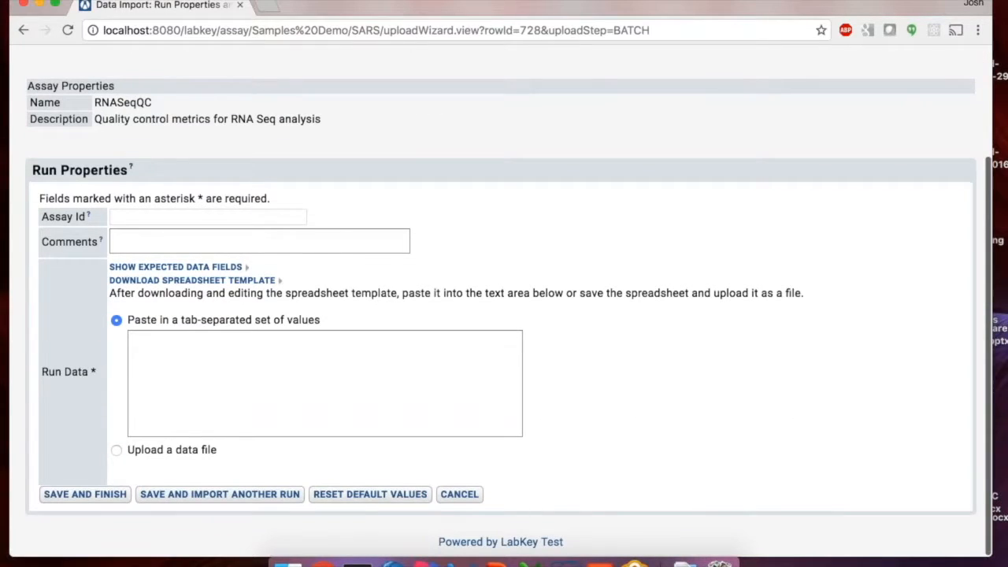
{"action": "left_click", "coordinate": [116, 450]}
{"action": "left_click", "coordinate": [158, 470]}
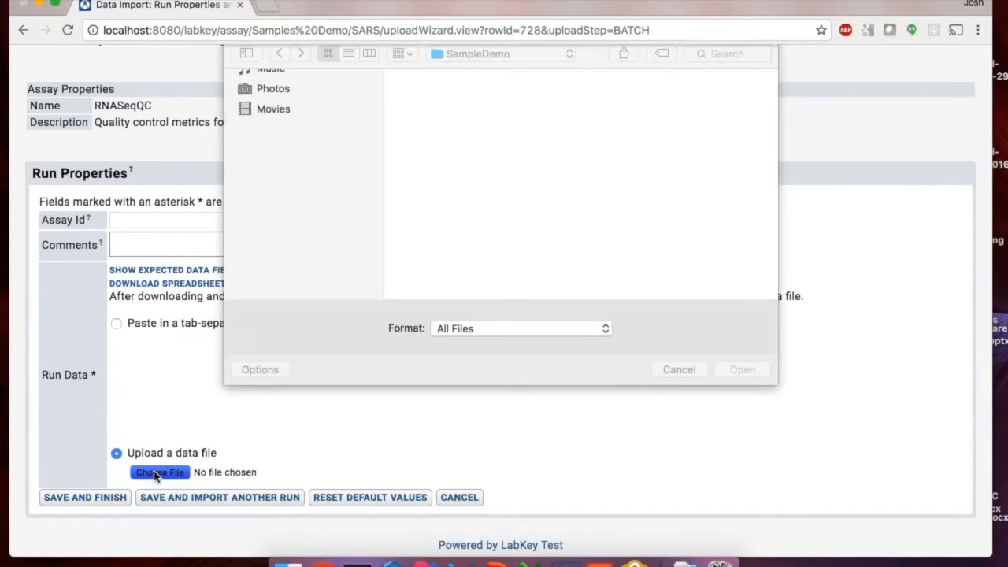
{"action": "double_click", "coordinate": [459, 196]}
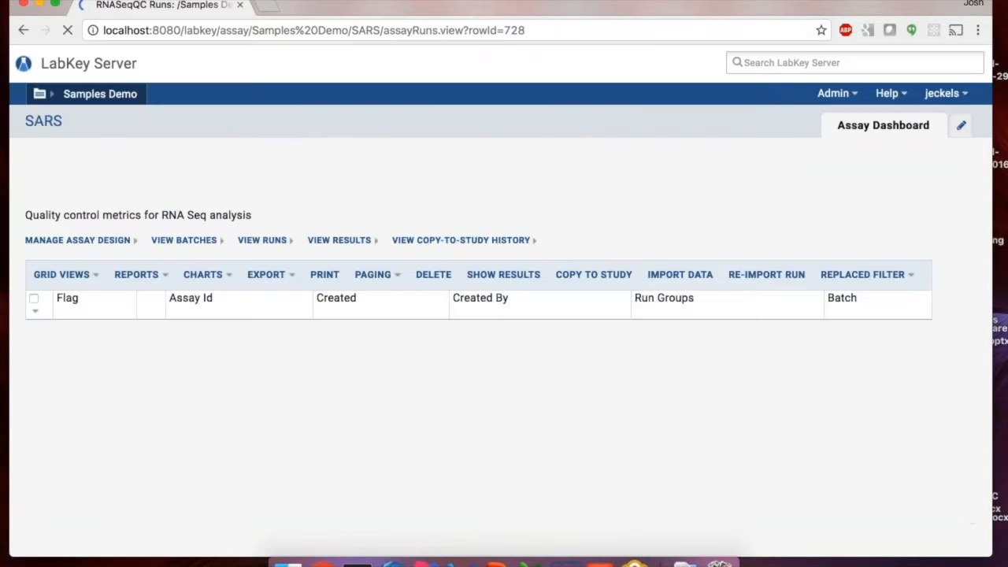
View the results of the newly imported RNASeqQC run and examine the details and lineage of sample RNA-327
{"action": "left_click", "coordinate": [192, 316]}
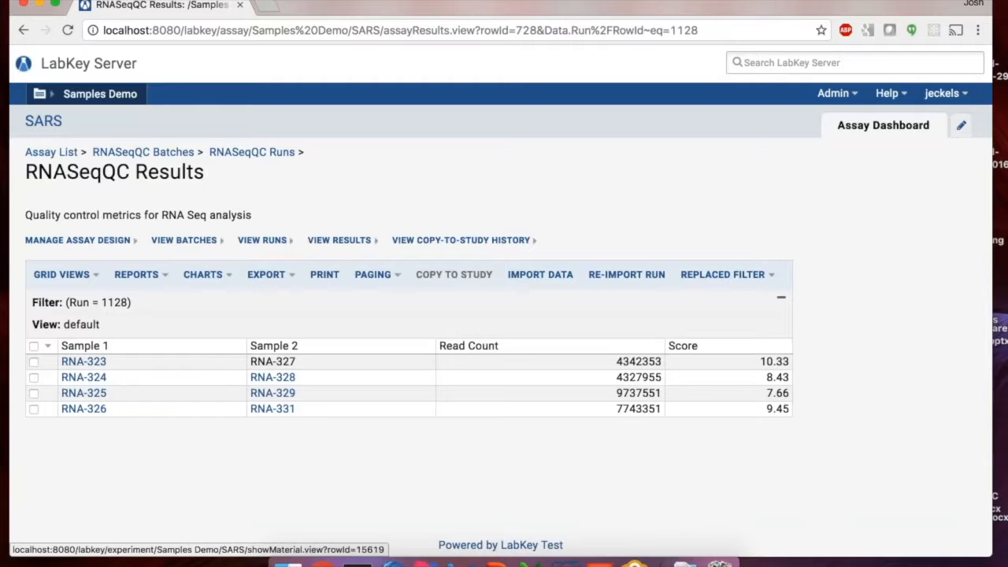
{"action": "left_click", "coordinate": [272, 362]}
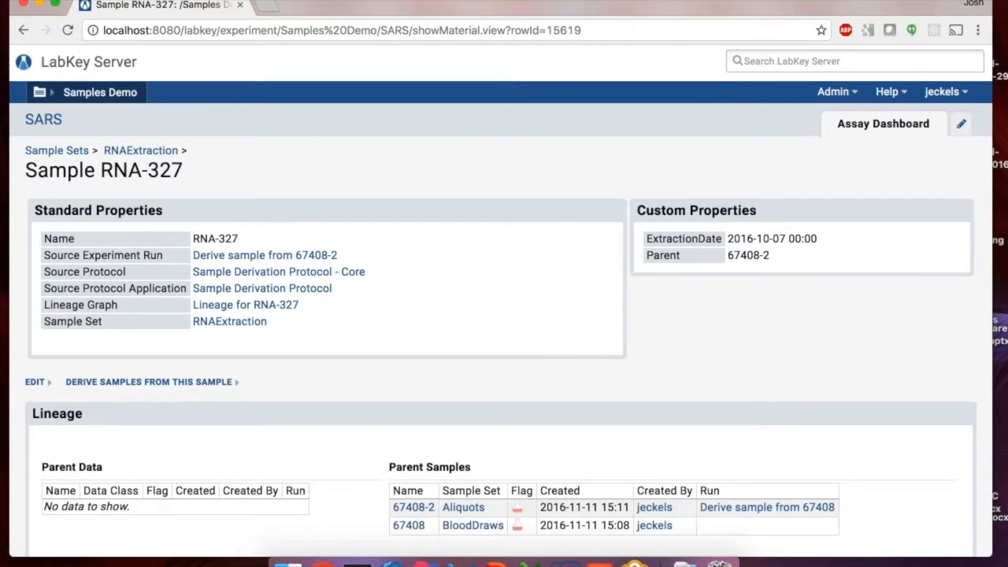
{"action": "scroll", "coordinate": [504, 290], "scroll_direction": "down", "scroll_amount": 1}
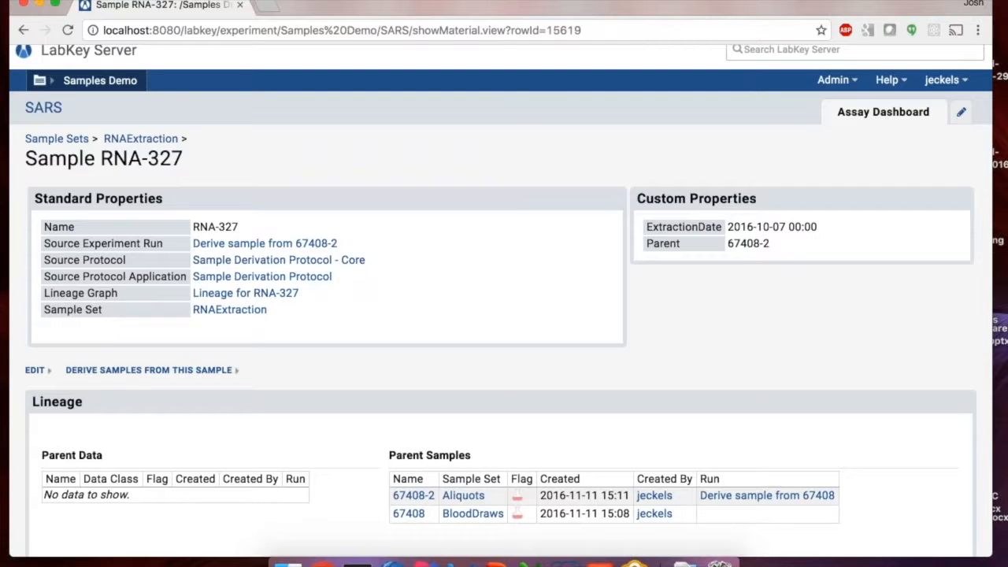
{"action": "scroll", "coordinate": [398, 182], "scroll_direction": "down", "scroll_amount": 2}
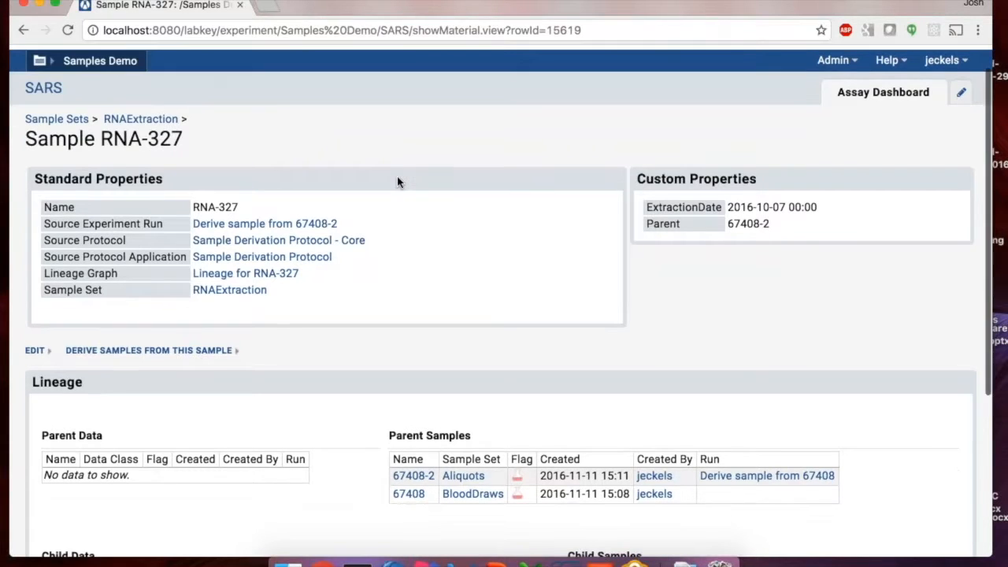
Trace the lineage of RNA-327 back through its parent aliquot 67408-2 to the original blood draw 67408
{"action": "left_click", "coordinate": [409, 433]}
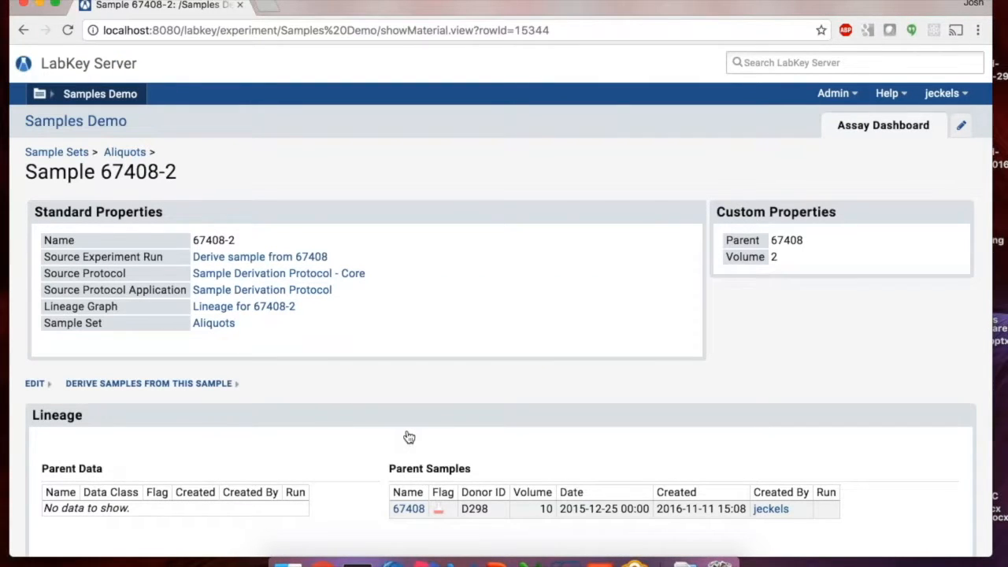
{"action": "scroll", "coordinate": [409, 437], "scroll_direction": "down", "scroll_amount": 3}
{"action": "left_click", "coordinate": [412, 434]}
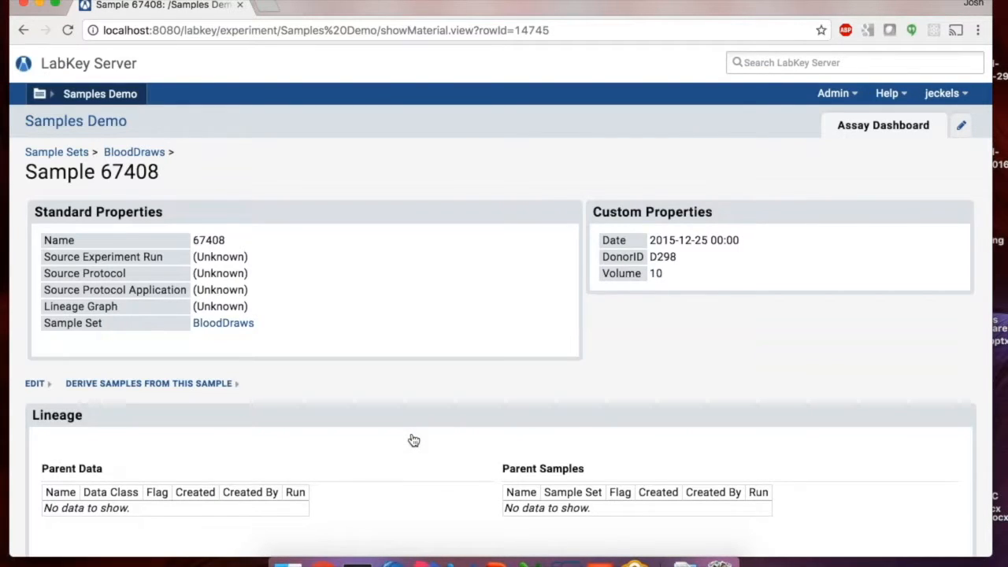
Return to the Samples Demo project and open the CellCount assay design for editing
{"action": "left_click", "coordinate": [110, 128]}
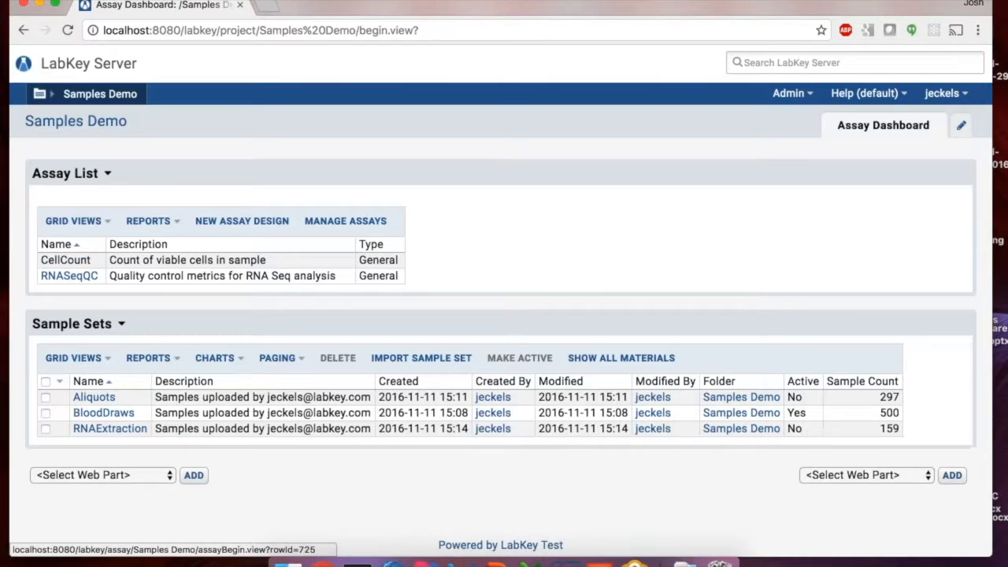
{"action": "left_click", "coordinate": [65, 260]}
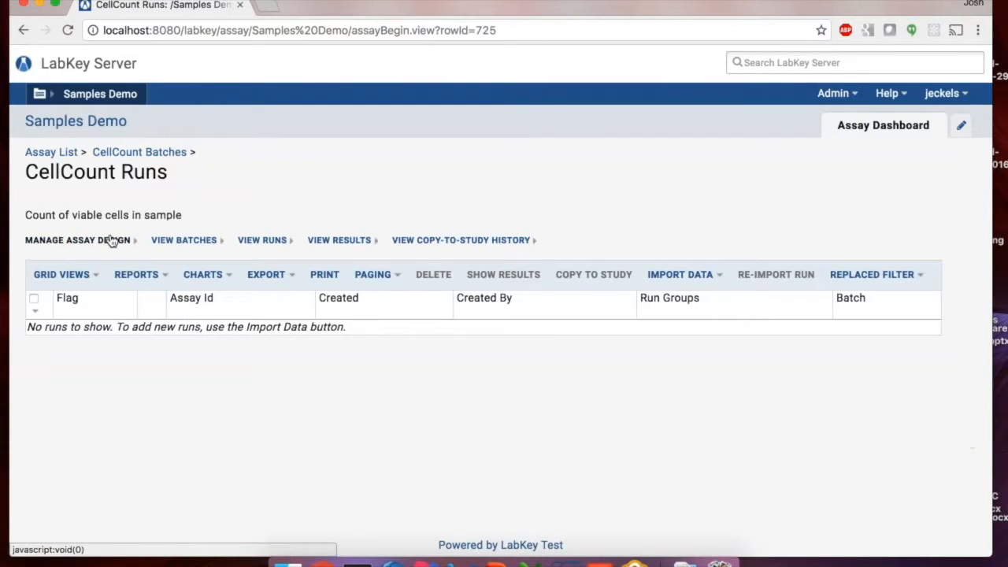
{"action": "left_click", "coordinate": [111, 241]}
{"action": "left_click", "coordinate": [83, 259]}
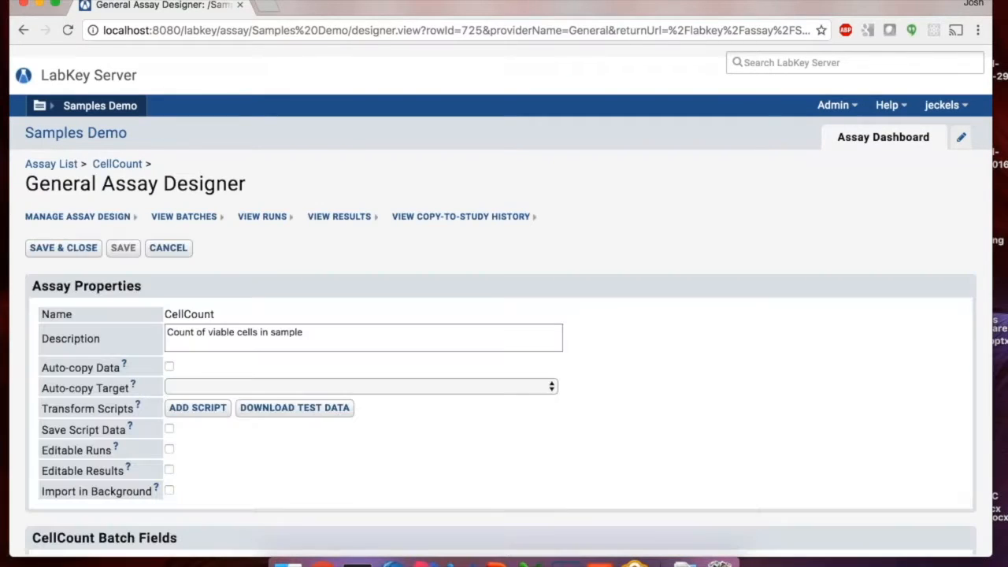
Examine the CellCount assay design's batch, run and data fields, including the type of the SampleID field
{"action": "scroll", "coordinate": [503, 315], "scroll_direction": "down", "scroll_amount": 1}
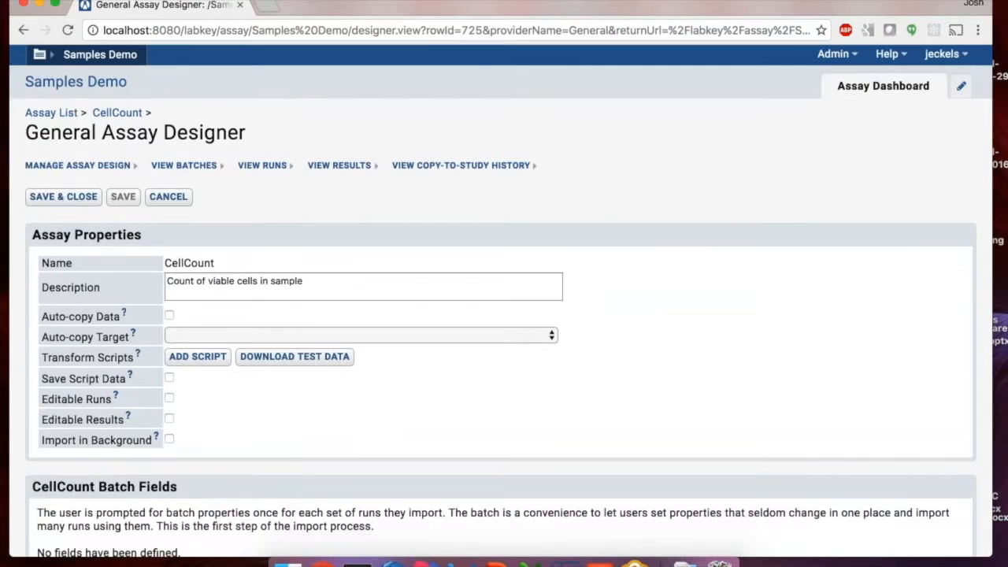
{"action": "scroll", "coordinate": [503, 315], "scroll_direction": "down", "scroll_amount": 3}
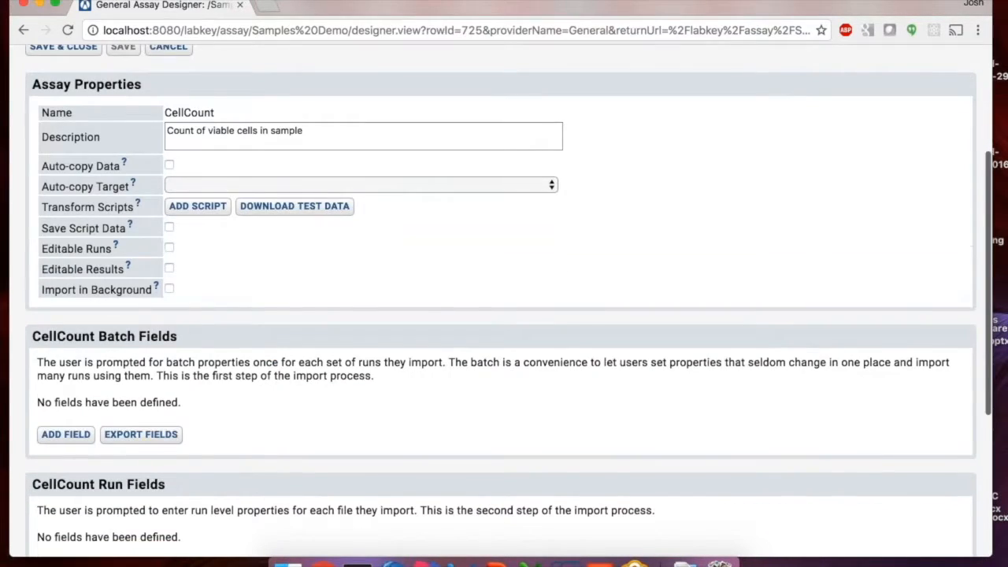
{"action": "scroll", "coordinate": [504, 315], "scroll_direction": "down", "scroll_amount": 5}
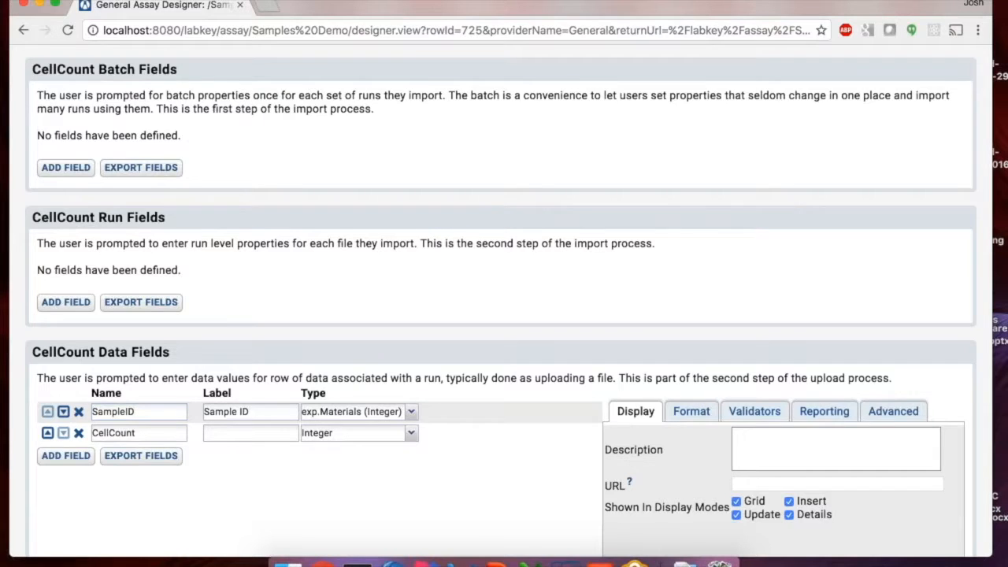
{"action": "scroll", "coordinate": [92, 177], "scroll_direction": "up", "scroll_amount": 6}
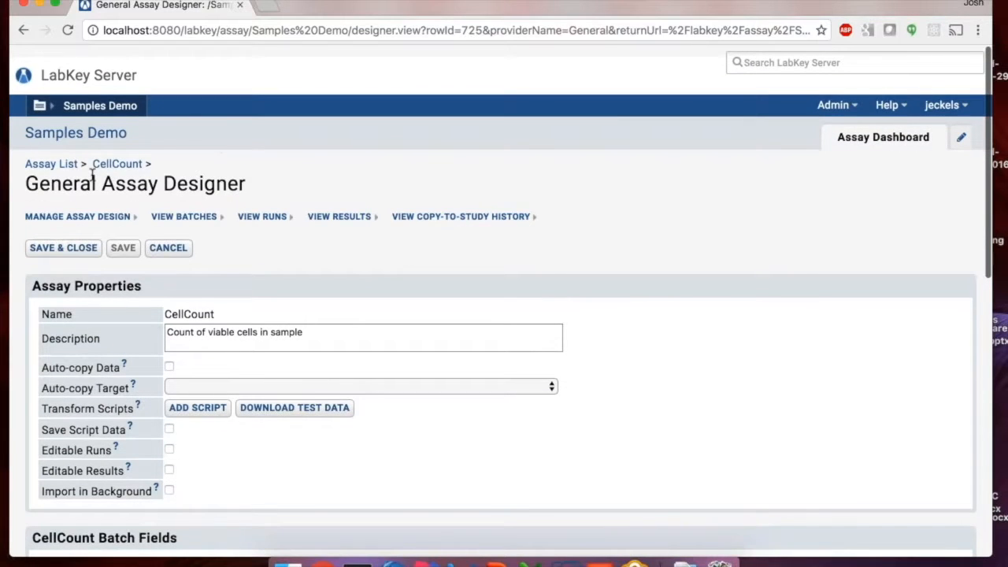
Open the RNASeqQC assay design for editing from the assay list and examine its data fields and their types
{"action": "left_click", "coordinate": [50, 164]}
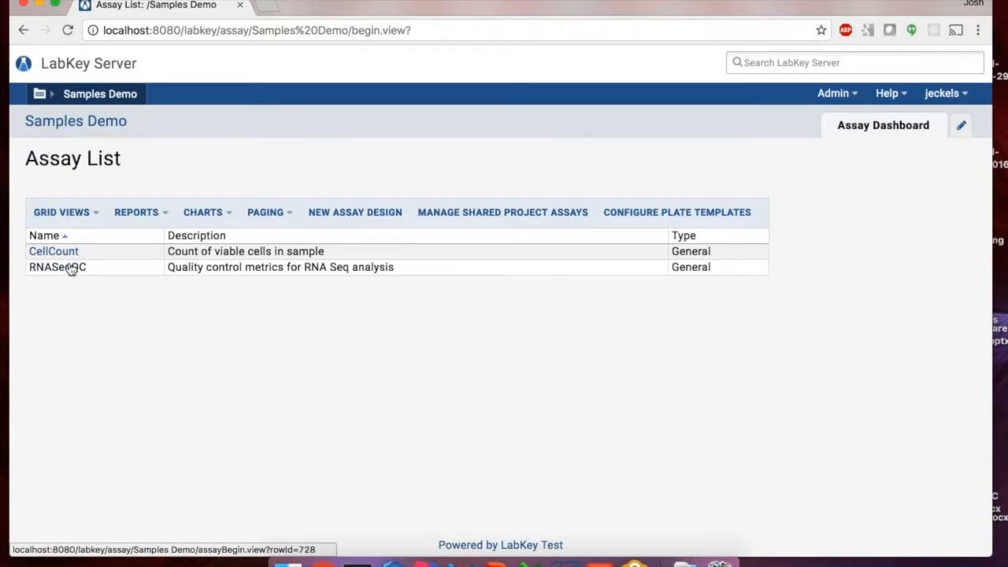
{"action": "left_click", "coordinate": [70, 268]}
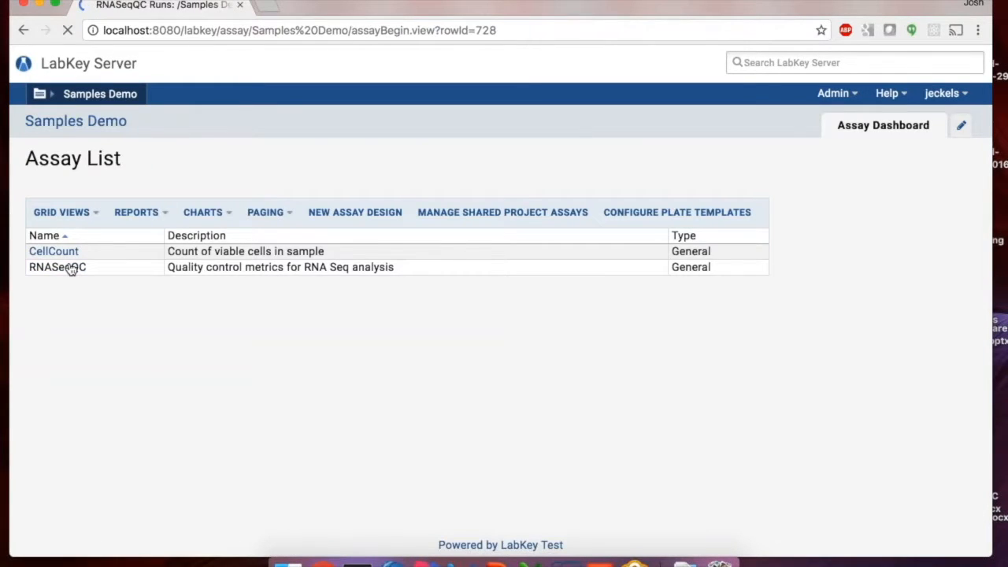
{"action": "left_click", "coordinate": [77, 240]}
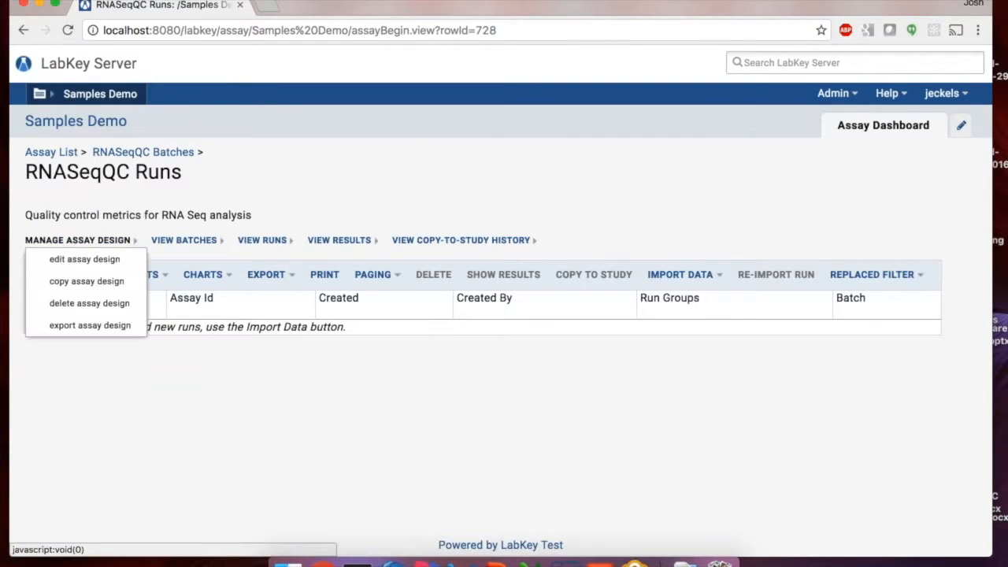
{"action": "left_click", "coordinate": [83, 260]}
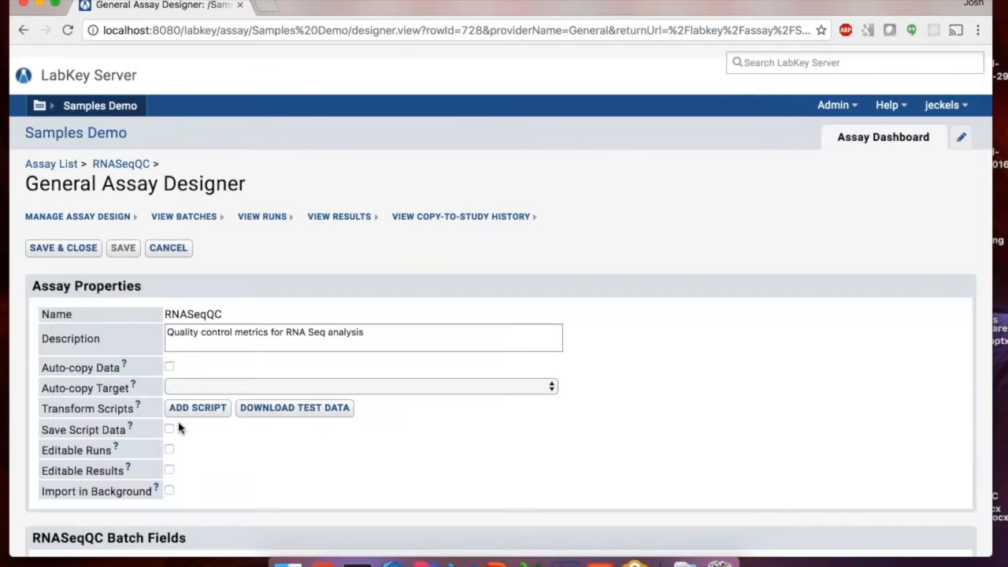
{"action": "scroll", "coordinate": [179, 427], "scroll_direction": "down", "scroll_amount": 10}
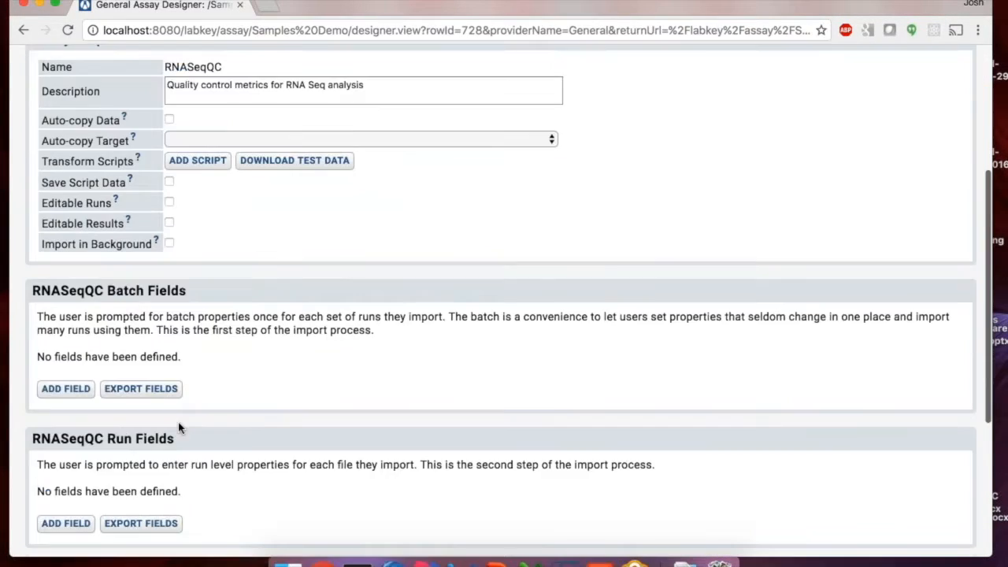
{"action": "scroll", "coordinate": [178, 427], "scroll_direction": "down", "scroll_amount": 1}
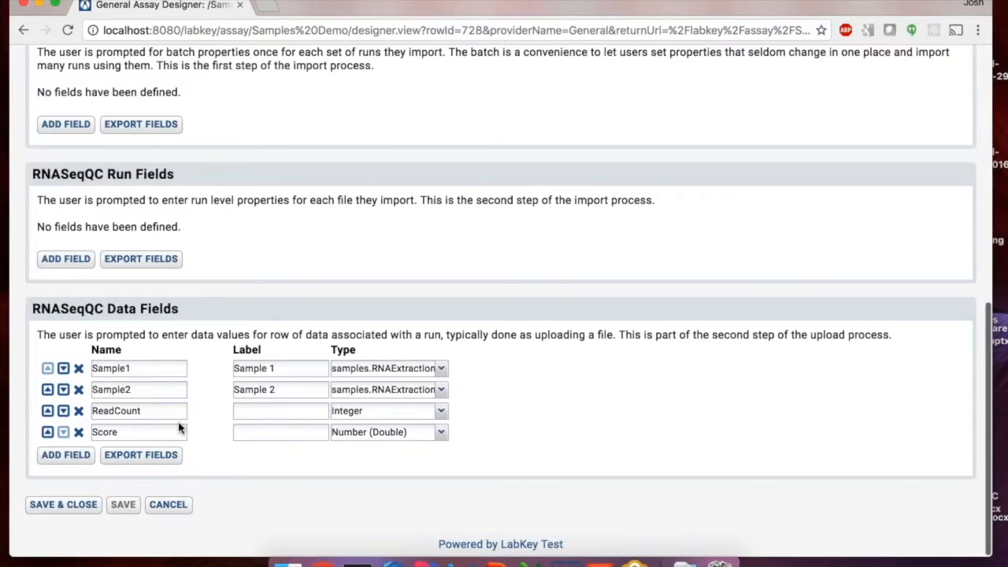